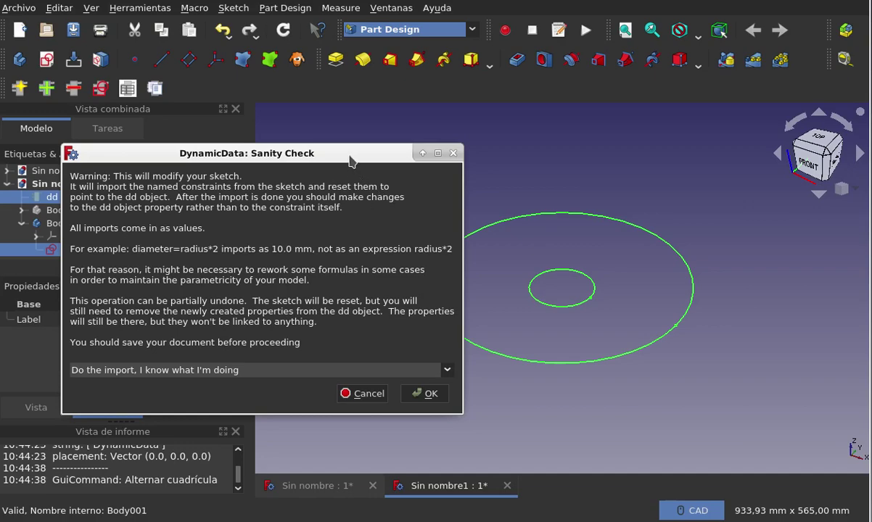
- Confirm the Sanity Check warning to import Sketch001's radius constraints into dd
left_click_drag(283, 153, 503, 78)
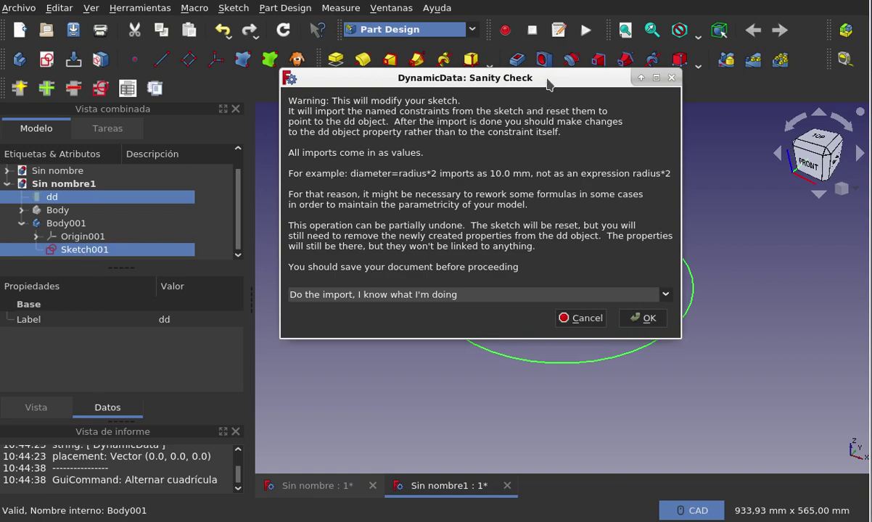
left_click_drag(547, 85, 323, 108)
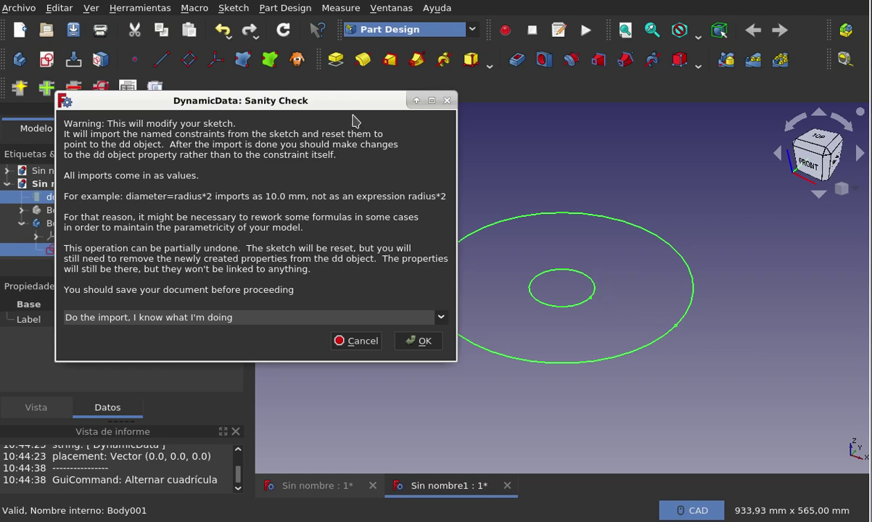
left_click_drag(360, 95, 611, 85)
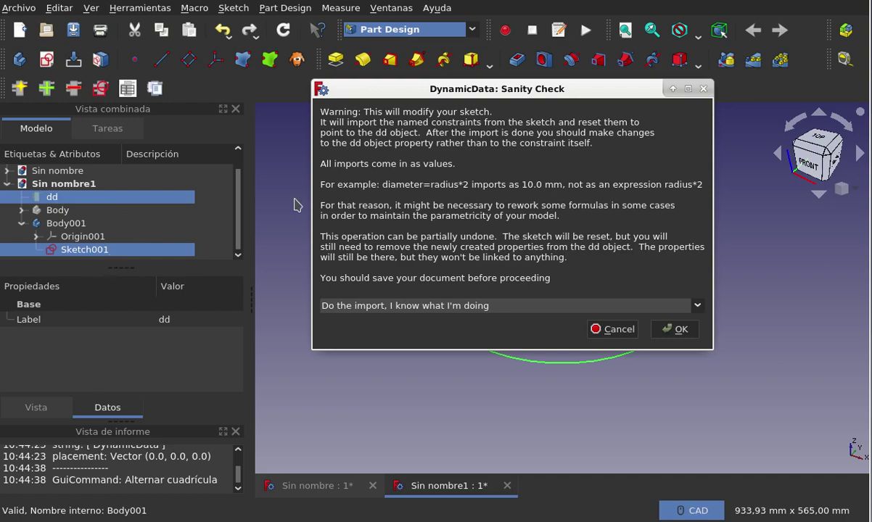
left_click_drag(499, 89, 200, 119)
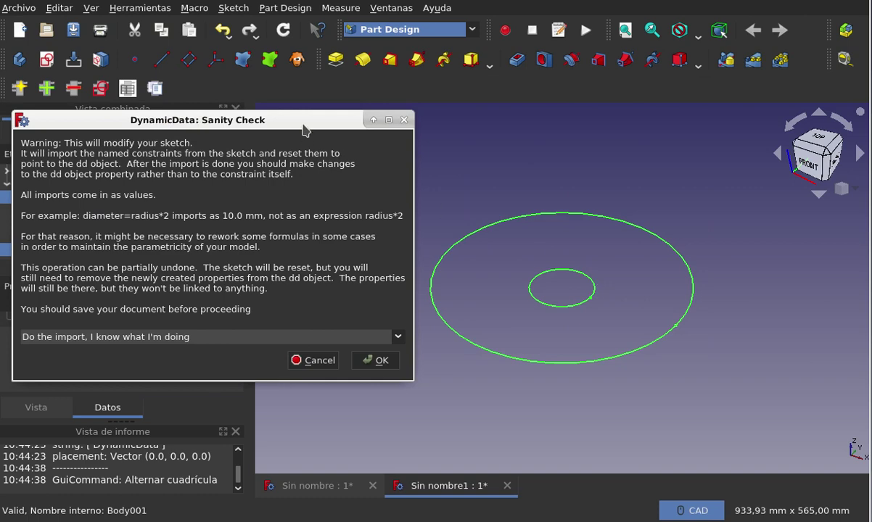
left_click_drag(302, 120, 570, 100)
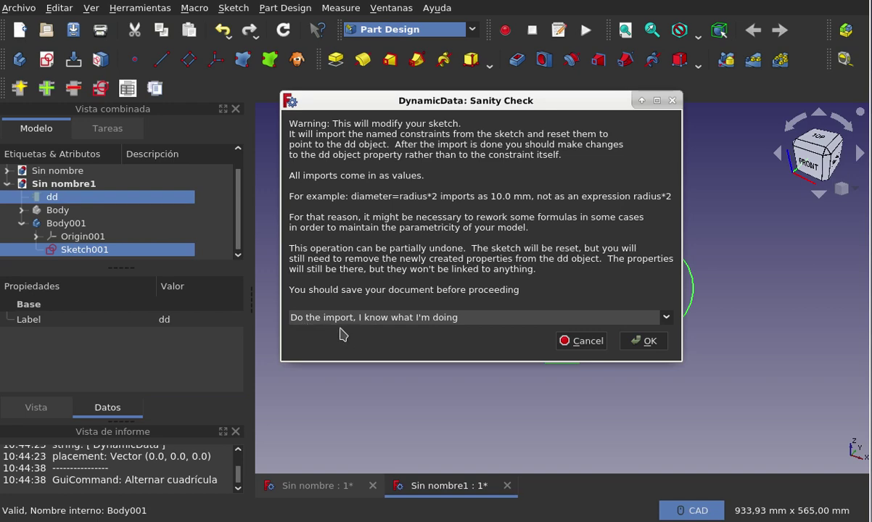
left_click(640, 342)
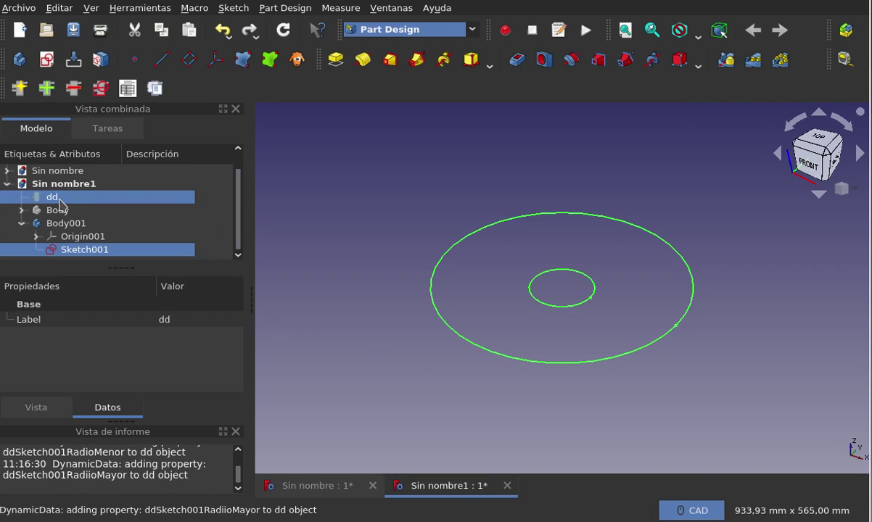
- Select dd and review its imported radii: Radiio Mayor 200 mm and Radio Menor 50 mm
left_click(57, 199)
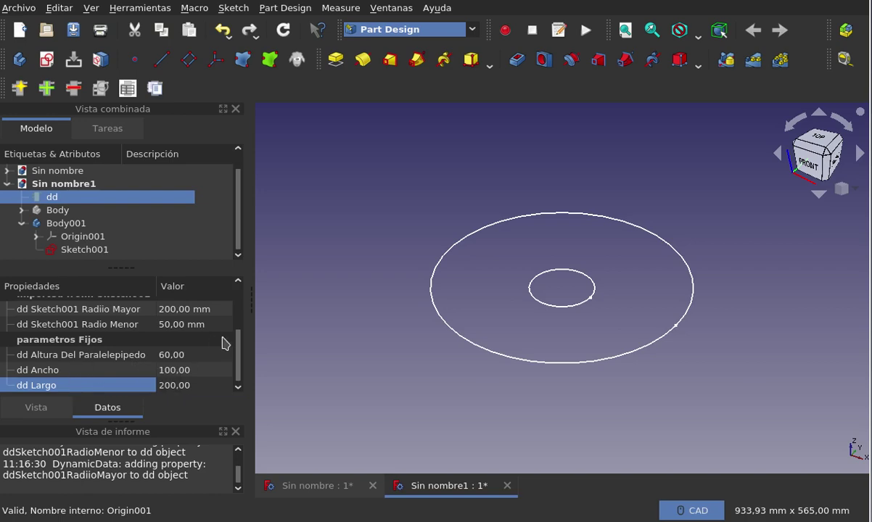
left_click_drag(239, 350, 244, 328)
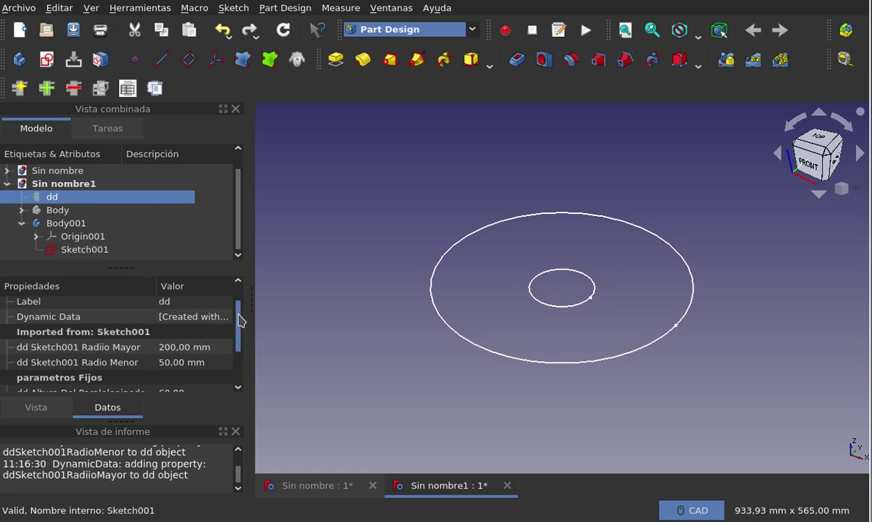
left_click_drag(241, 323, 242, 331)
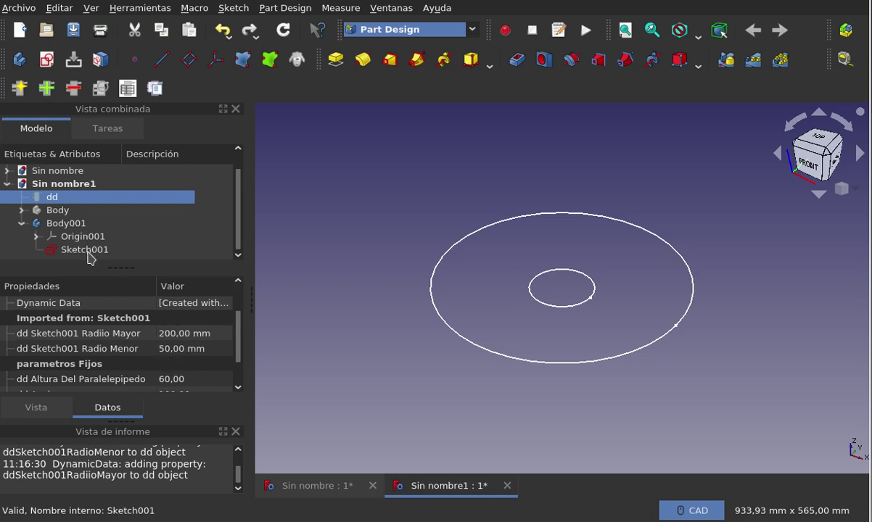
- Open Sketch001 for editing and move the R200 and R50 labels clear of the circles
double_click(84, 249)
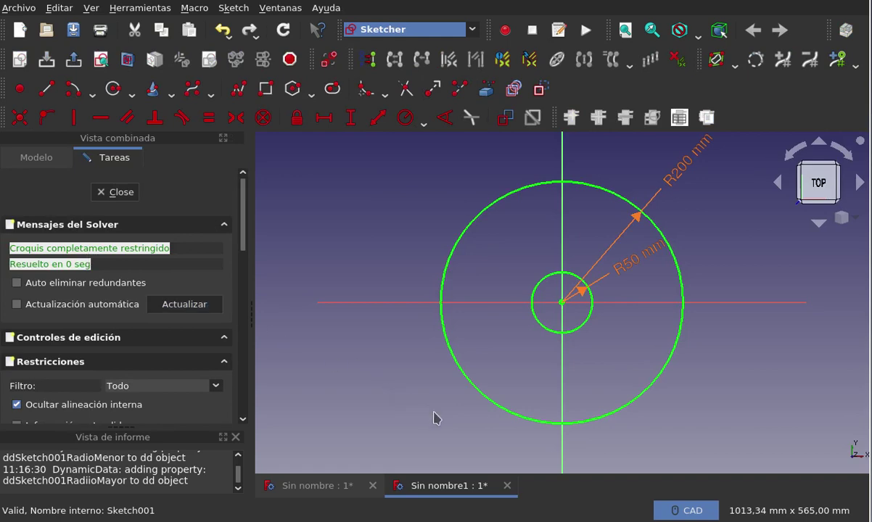
left_click_drag(637, 172, 693, 189)
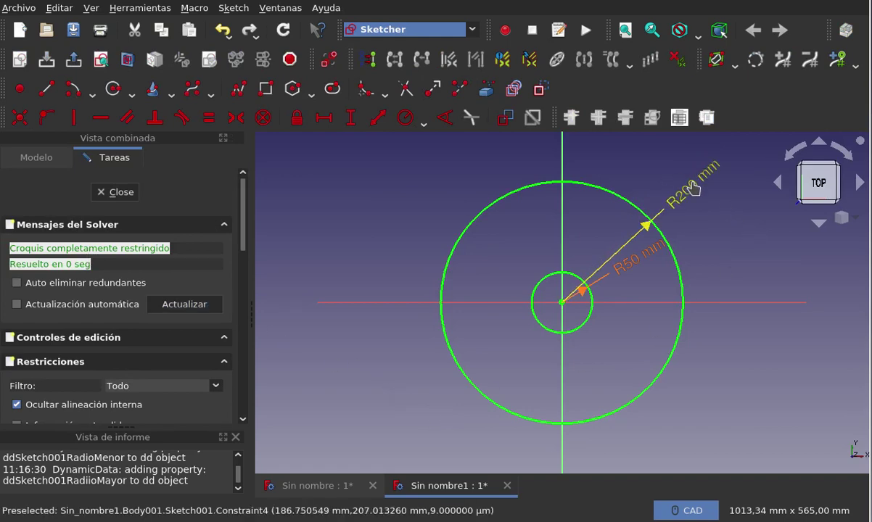
mouse_move(624, 254)
left_mouse_down()
mouse_move(692, 264)
mouse_move(748, 251)
left_mouse_up()
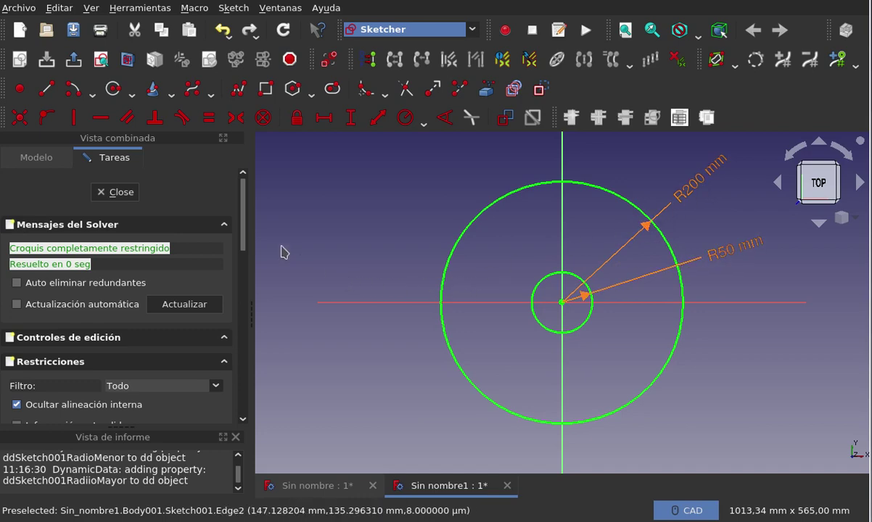
- Open the radioMenor constraint's radius editor from the Constraints list
left_click_drag(244, 247, 243, 313)
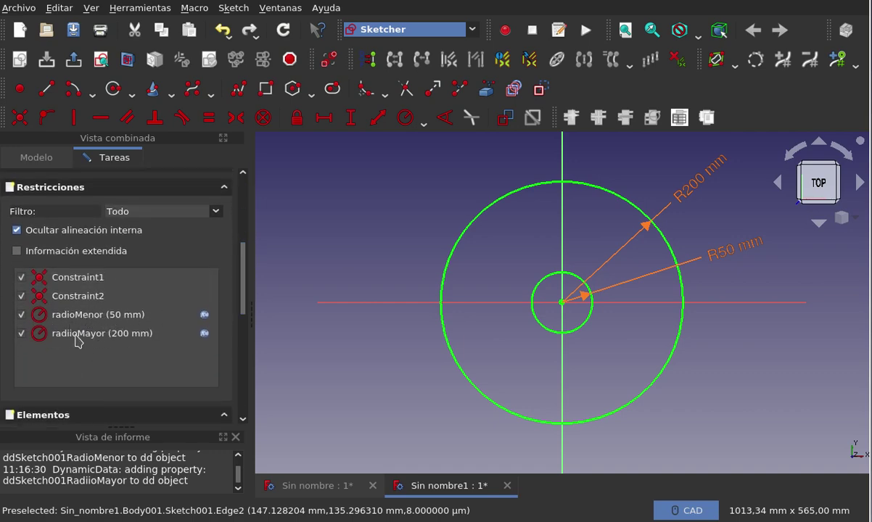
mouse_move(205, 316)
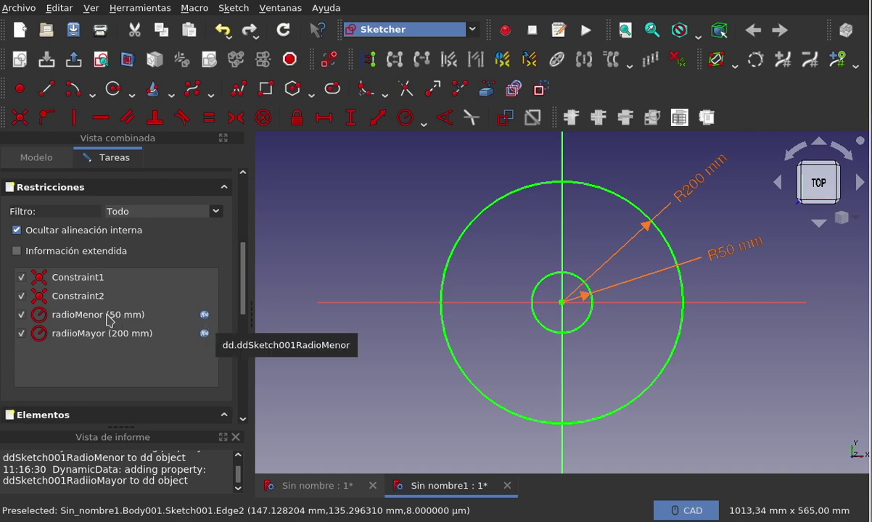
left_click(205, 318)
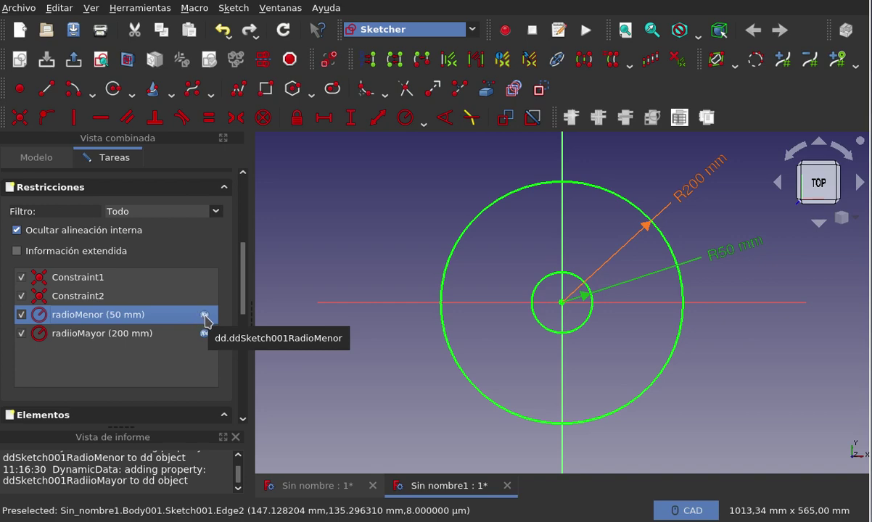
double_click(204, 318)
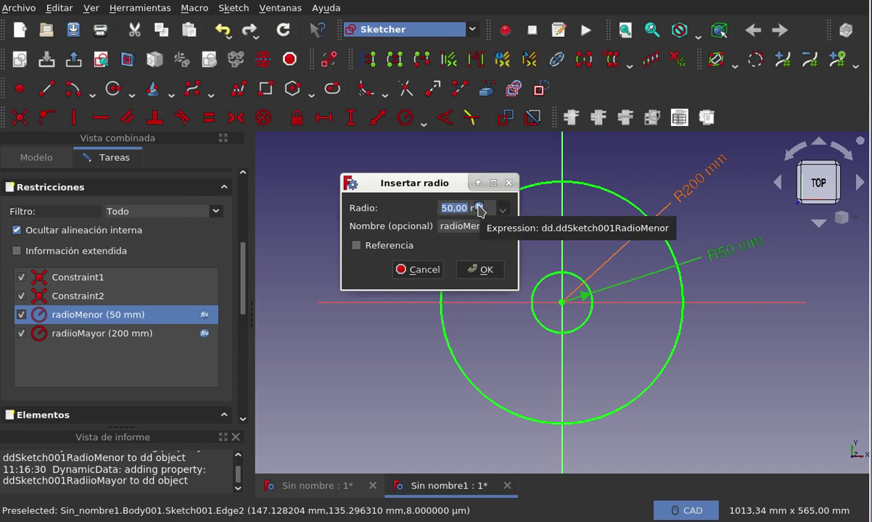
- Check radioMenor's dd expression in the Formula editor, then cancel the radius dialog unchanged
left_click(479, 208)
left_click(466, 209)
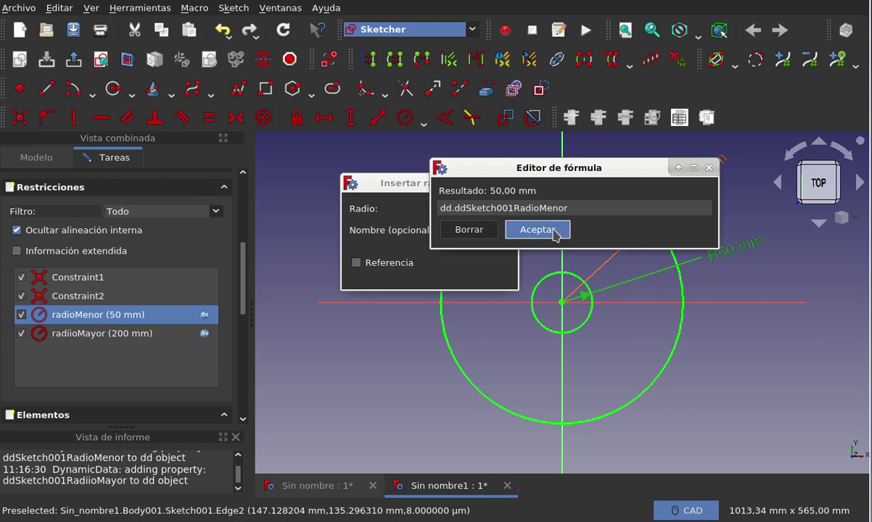
left_click(709, 169)
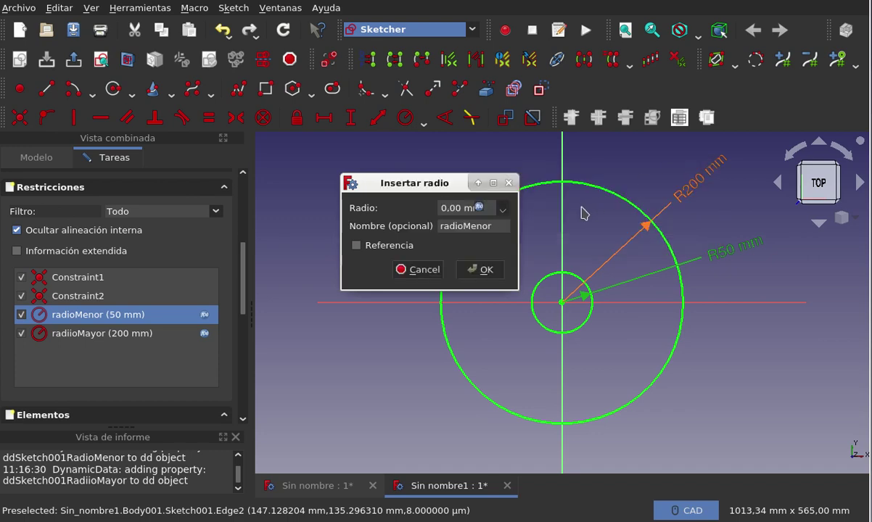
left_click(479, 175)
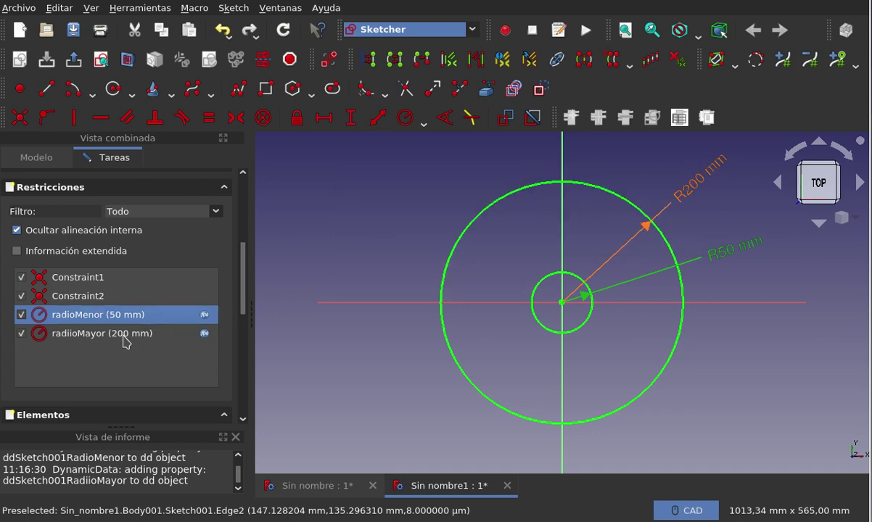
- Inspect the radiioMayor radius formula driven by dd and close it unchanged
left_click(204, 335)
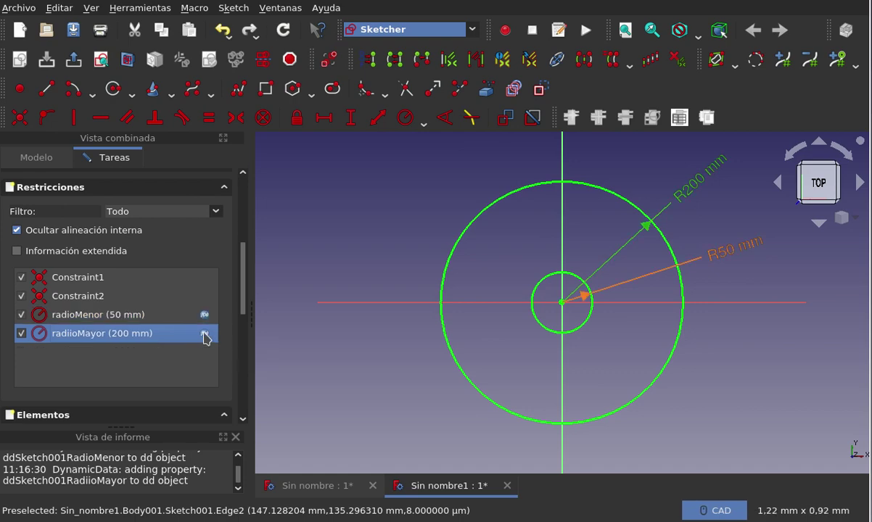
double_click(203, 334)
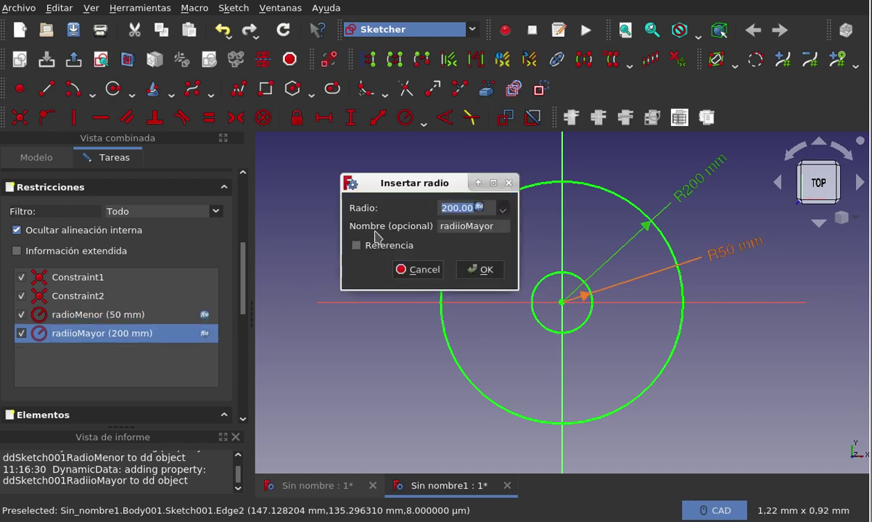
left_click(500, 207)
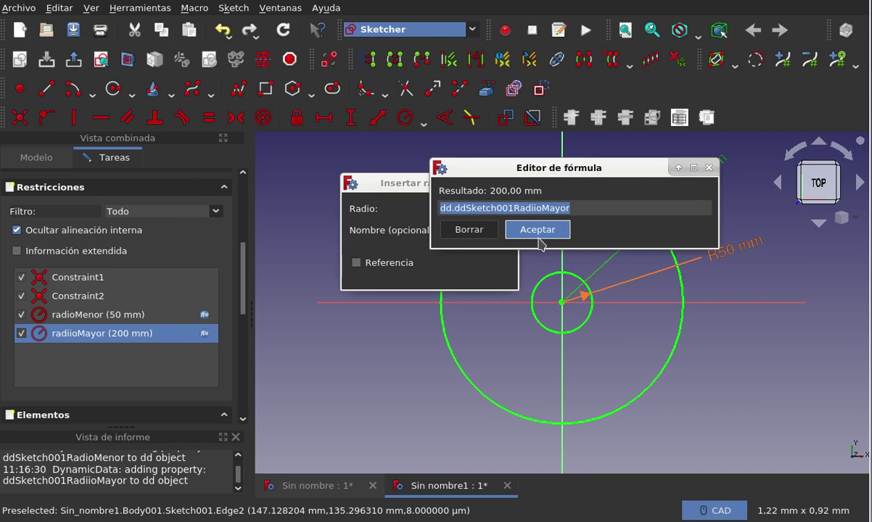
key("Return")
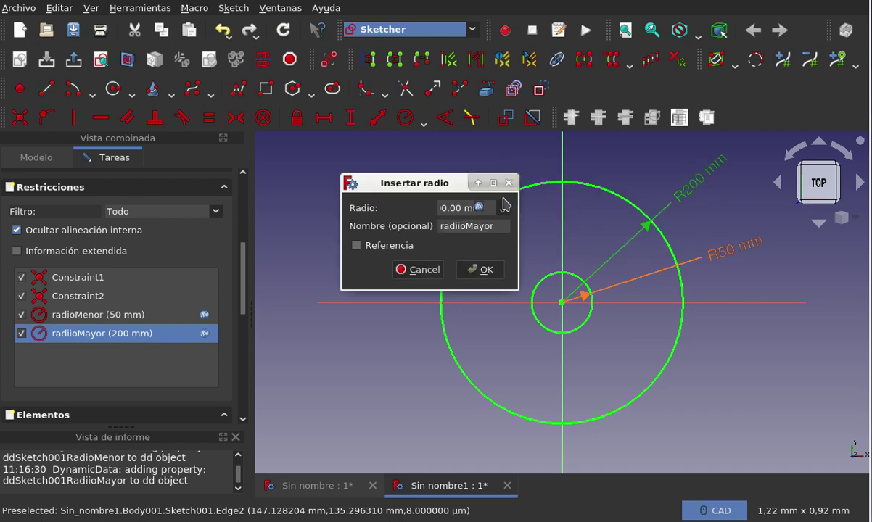
left_click(508, 184)
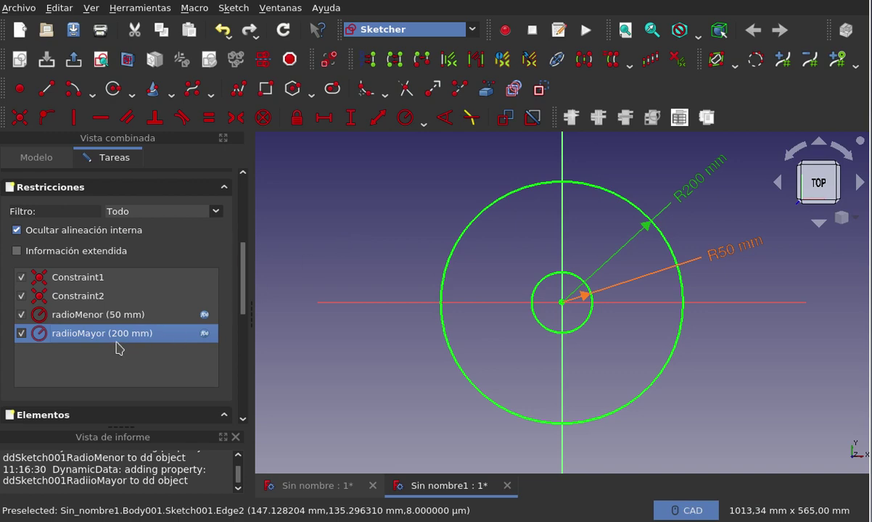
- Recheck the radioMenor inner radius formula and close its dialog without changes
double_click(206, 316)
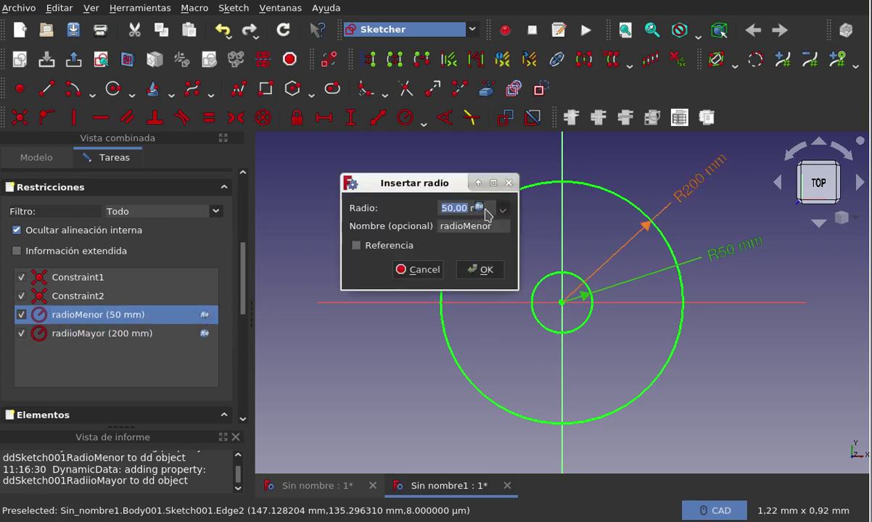
left_click(480, 207)
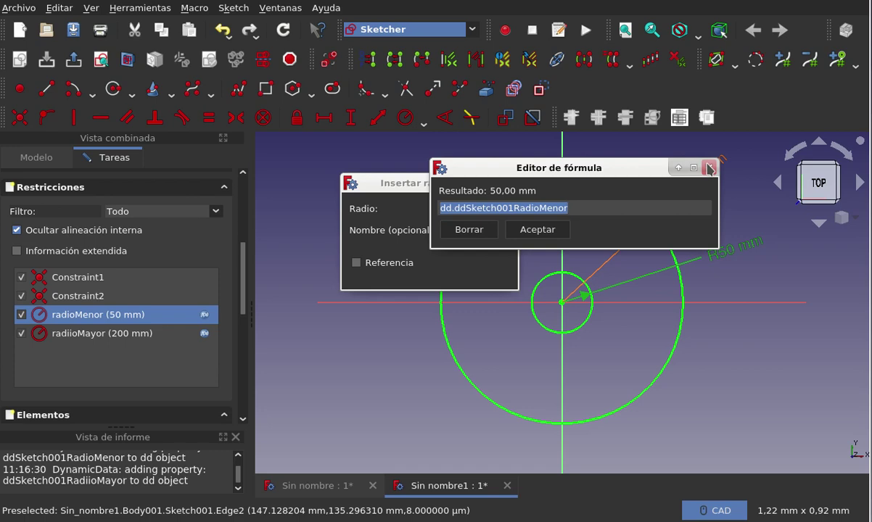
left_click(710, 169)
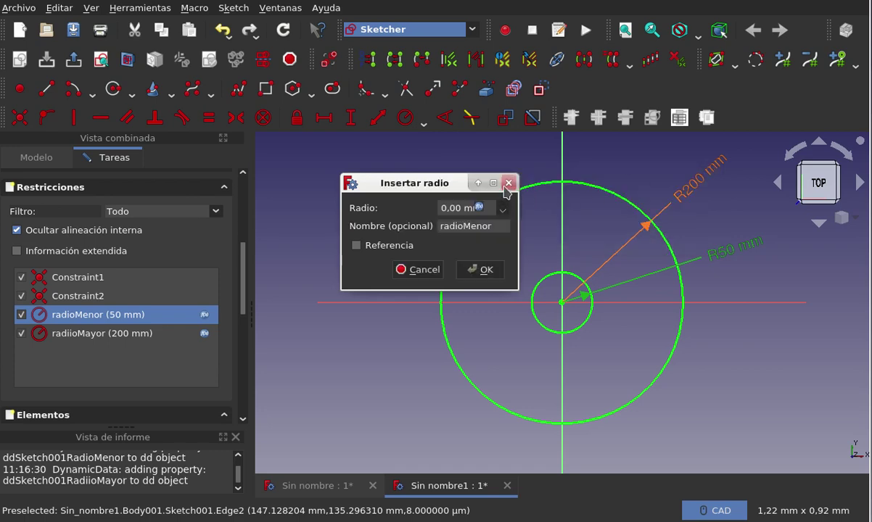
left_click(480, 173)
- Close Sketch001 editing to return to Part Design
scroll(169, 179, "up", 3)
scroll(210, 185, "up", 3)
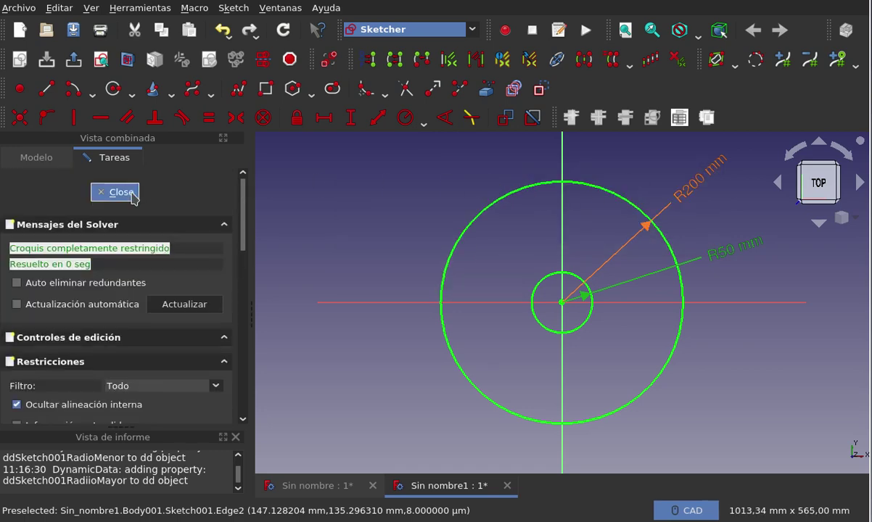
left_click(131, 192)
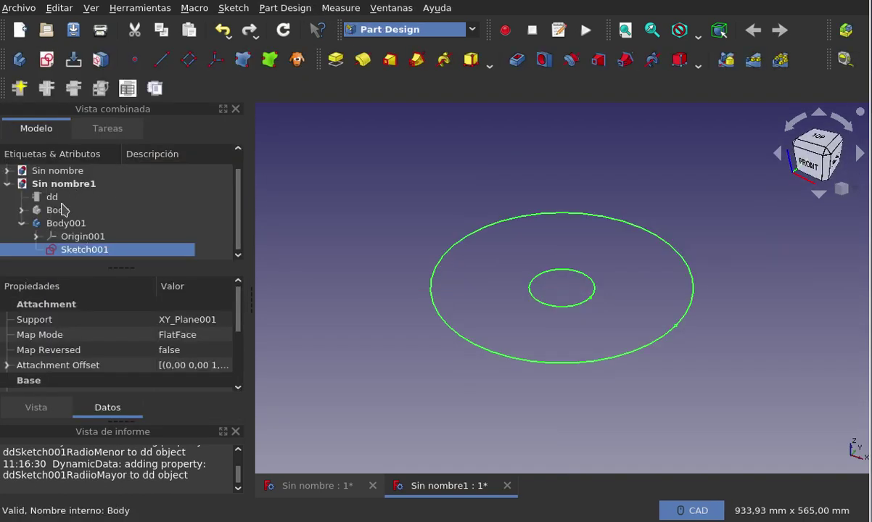
- Select dd and scroll to its 'Imported from: Sketch001' group showing 200,00 mm and 50,00 mm
left_click(58, 196)
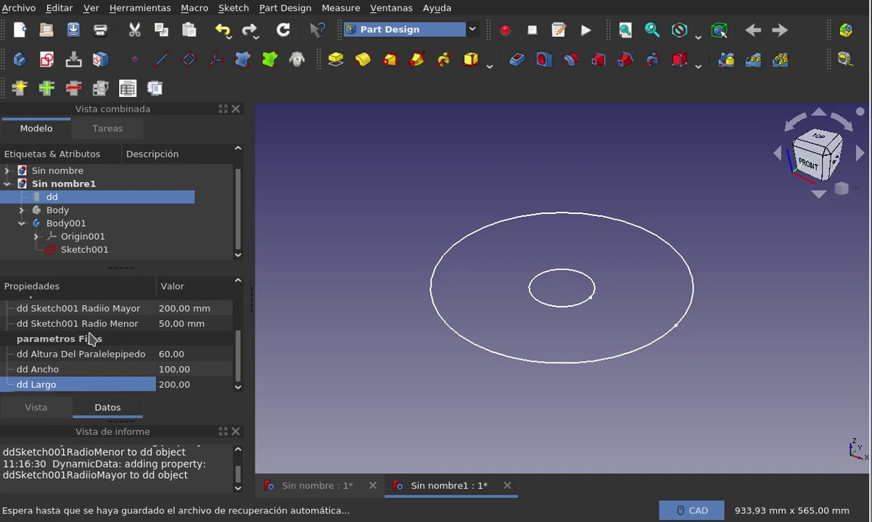
scroll(91, 339, "up", 1)
scroll(85, 337, "up", 1)
scroll(83, 336, "down", 1)
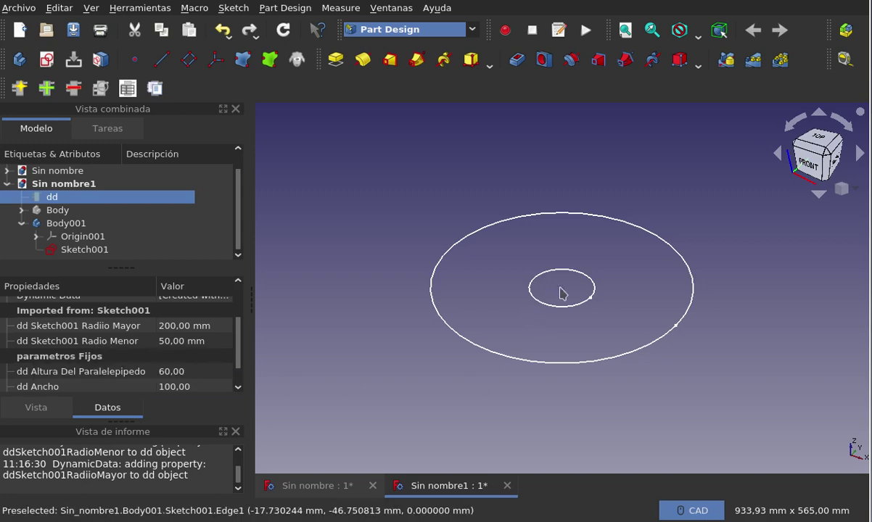
- Set dd's Radio Menor property to 67 mm, enlarging the inner circle
left_click(199, 341)
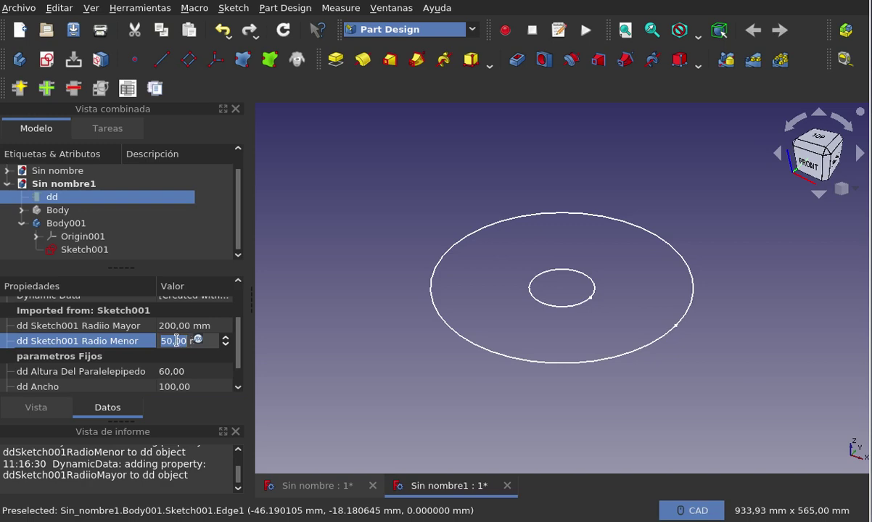
type("67")
left_click(187, 325)
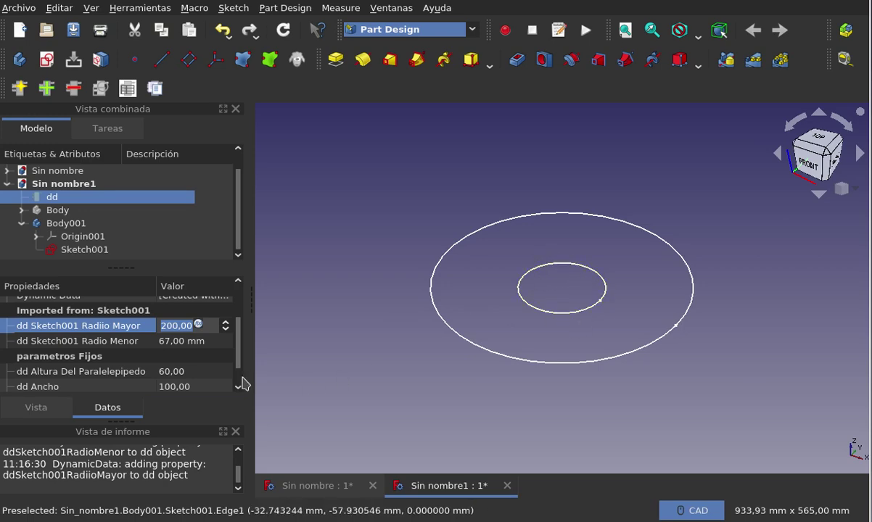
- Check the Radio Menor value in its Formula editor and close it unchanged
left_click(209, 346)
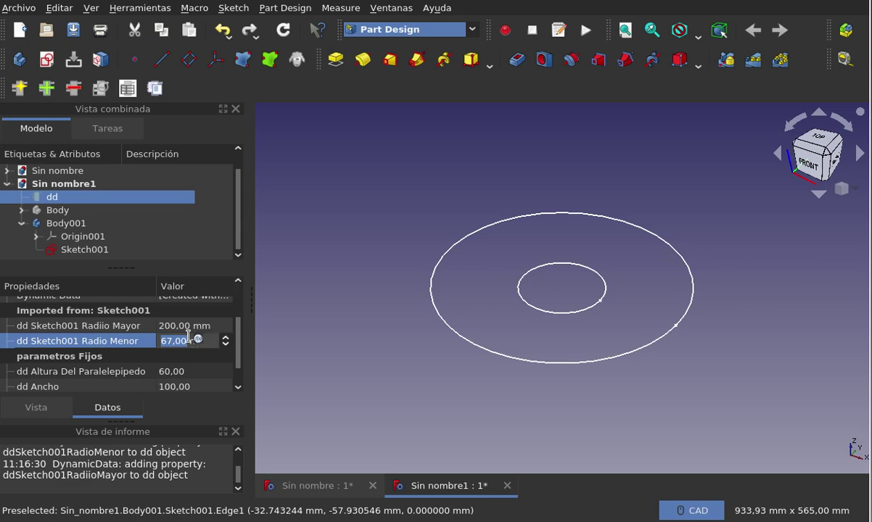
left_click_drag(200, 338, 200, 345)
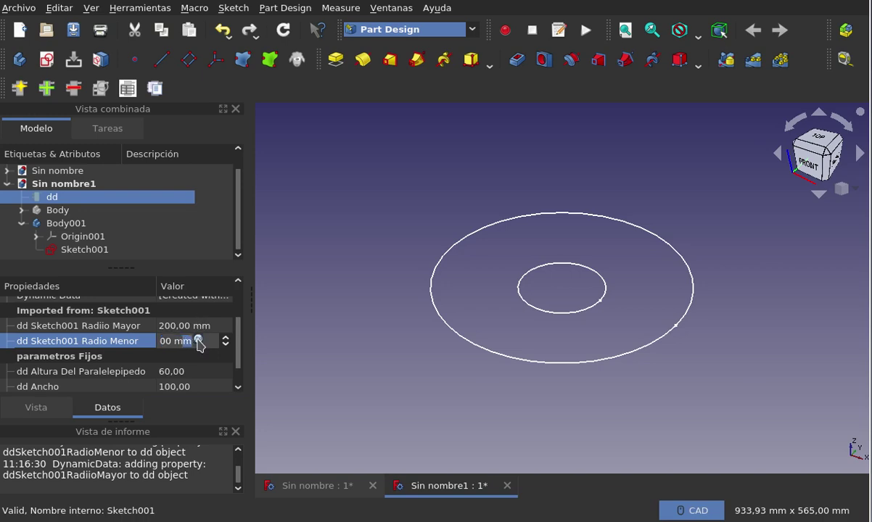
left_click(198, 340)
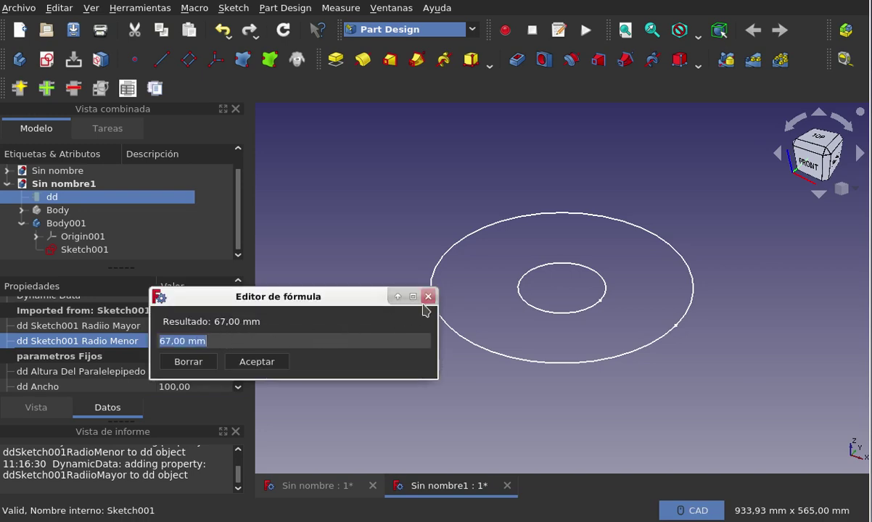
left_click(429, 297)
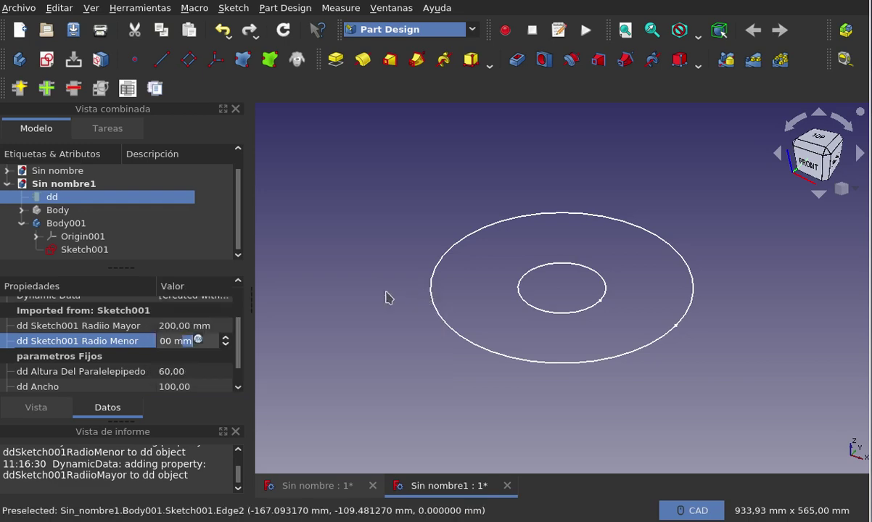